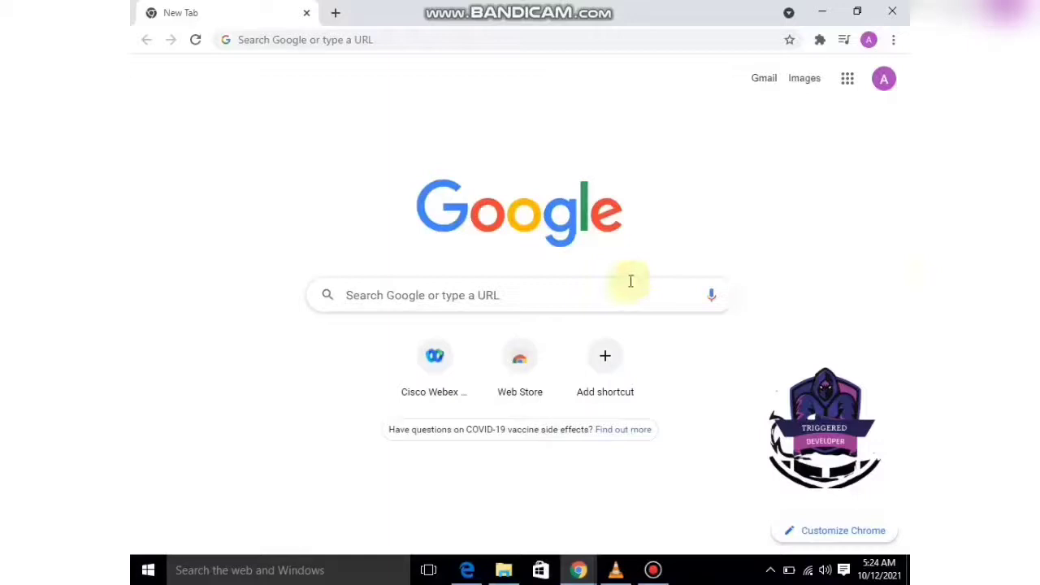
# Search Google for 'gmail' from the new tab page, fixing a typo first.
pyautogui.click(605, 292)
pyautogui.write('gmai;')
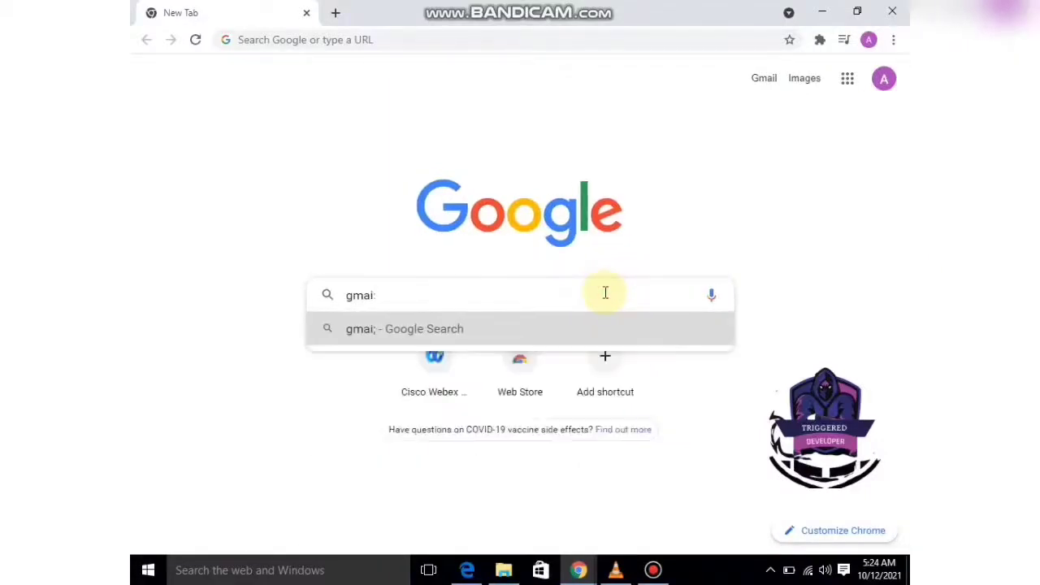
pyautogui.press('BackSpace')
pyautogui.write('l')
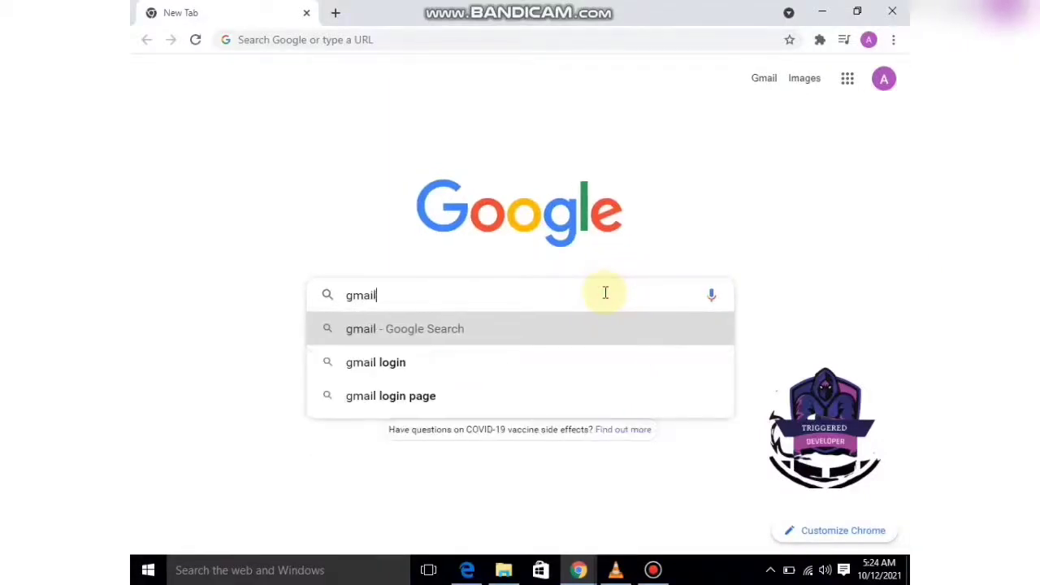
pyautogui.press('Return')
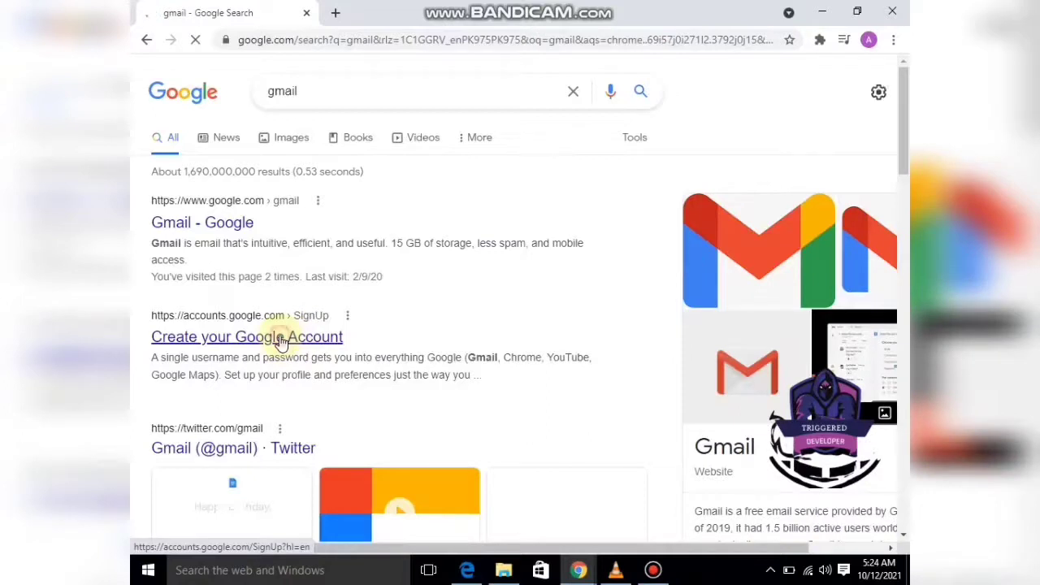
# Open the 'Create your Google Account' result and enter the new user's first and last name.
pyautogui.click(280, 339)
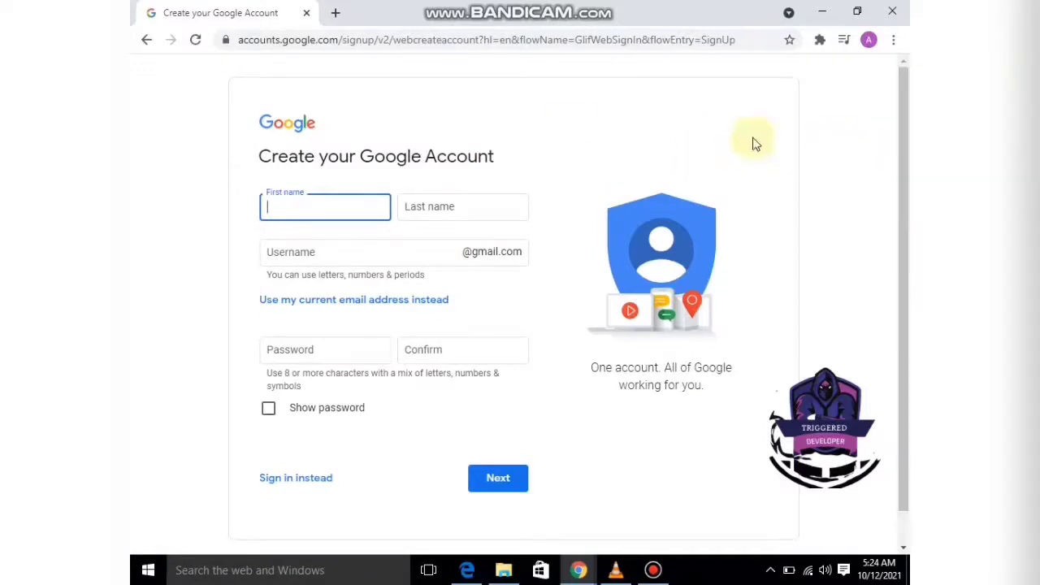
pyautogui.click(305, 208)
pyautogui.write('Romeshaa')
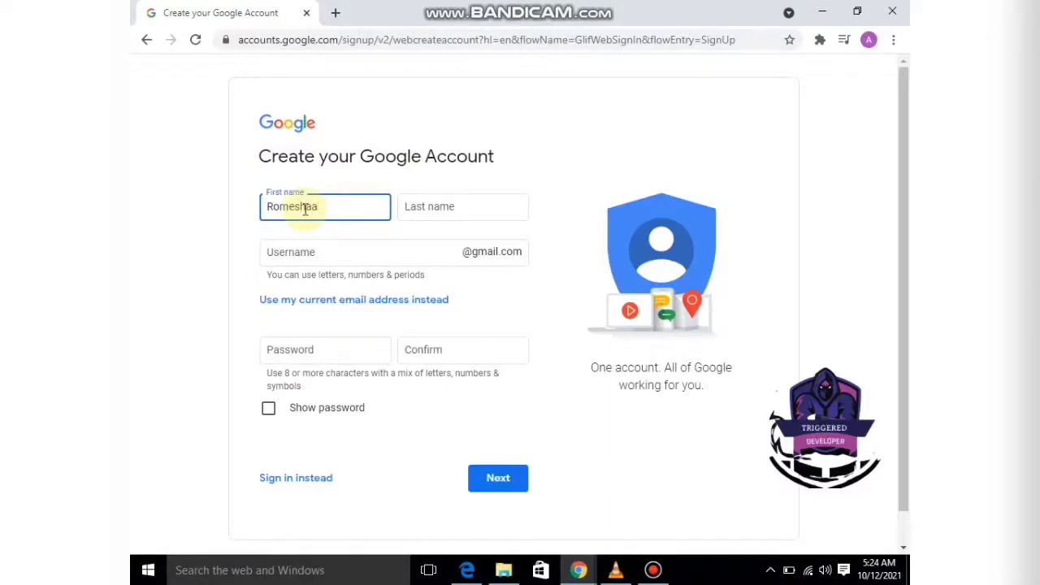
pyautogui.press('BackSpace')
pyautogui.click(429, 209)
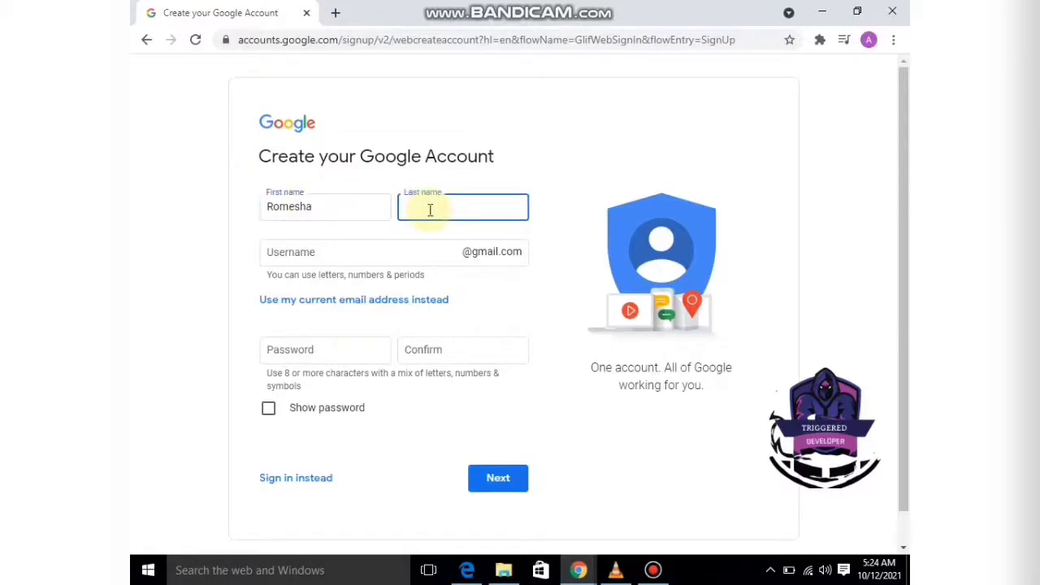
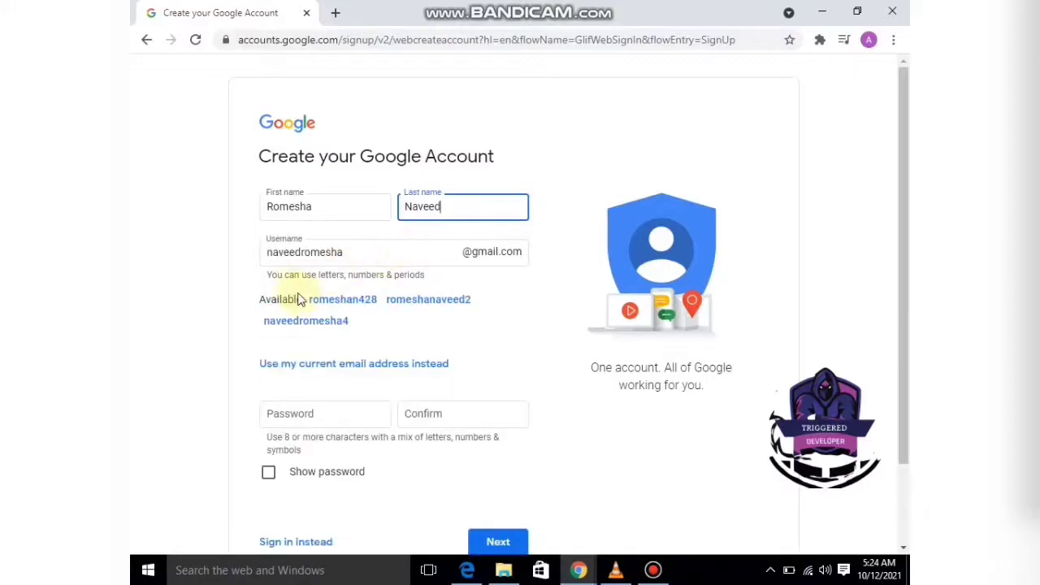
# Replace the suggested username with a custom name-based username.
pyautogui.moveTo(308, 300); pyautogui.dragTo(366, 323)
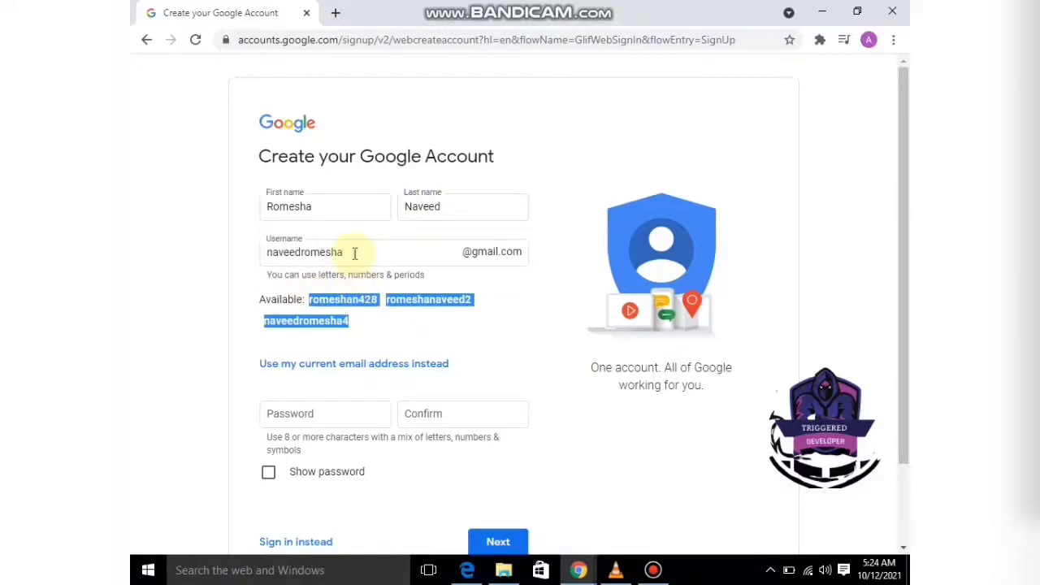
pyautogui.moveTo(354, 253); pyautogui.dragTo(262, 252)
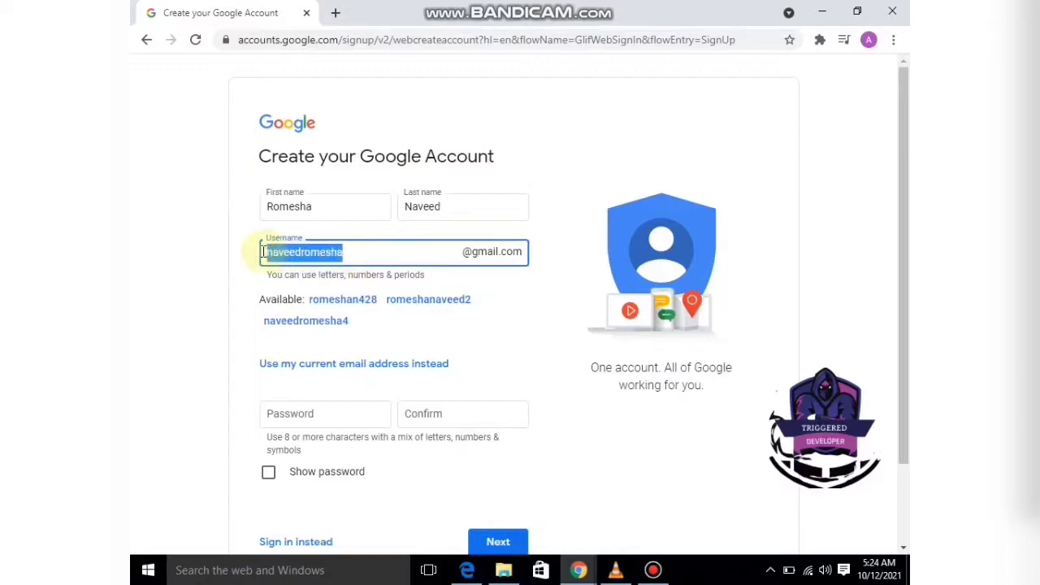
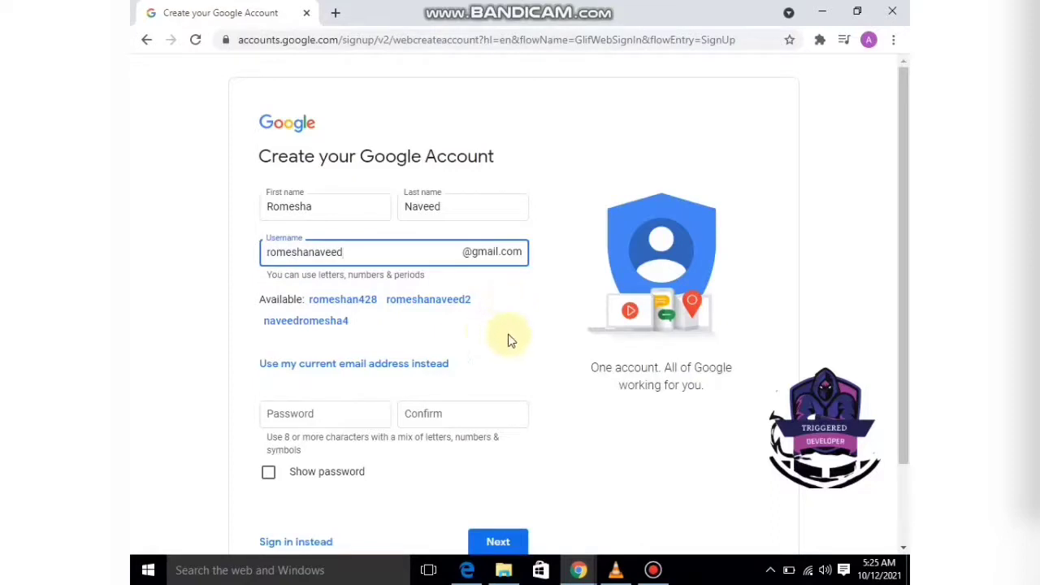
pyautogui.click(360, 414)
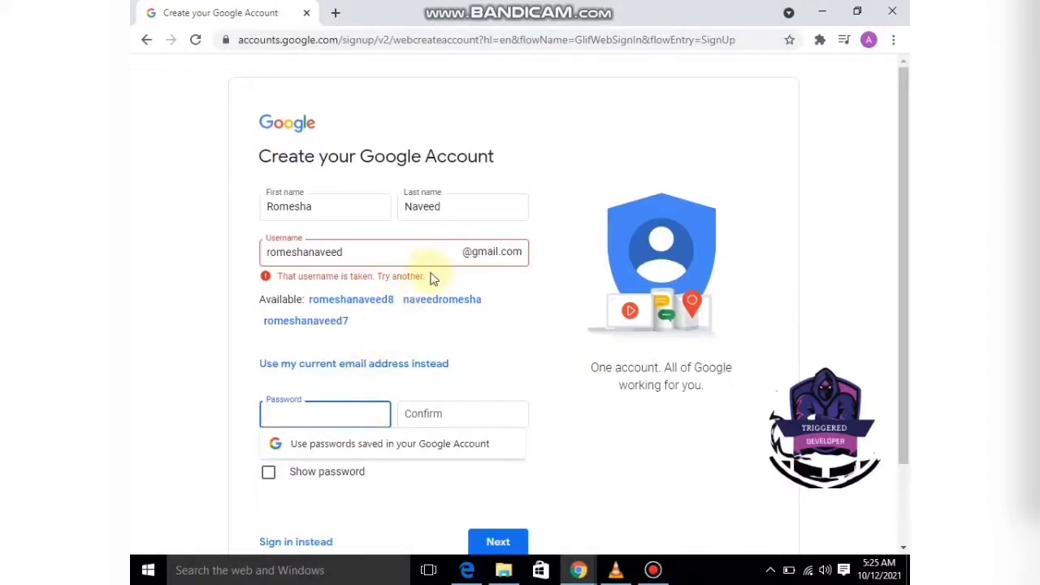
# Append 20 to the username after it is reported as taken.
pyautogui.click(350, 254)
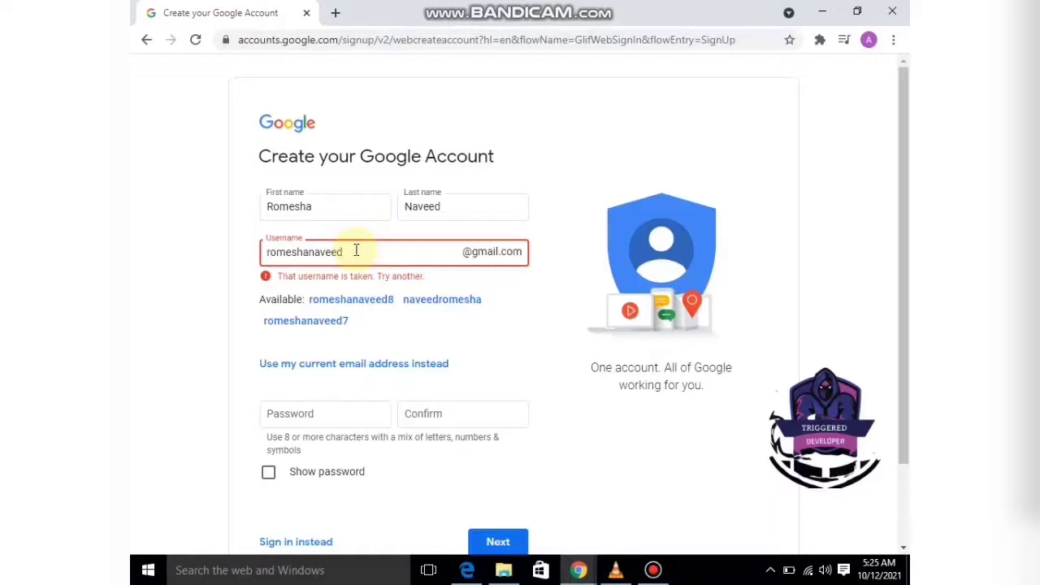
pyautogui.click(338, 412)
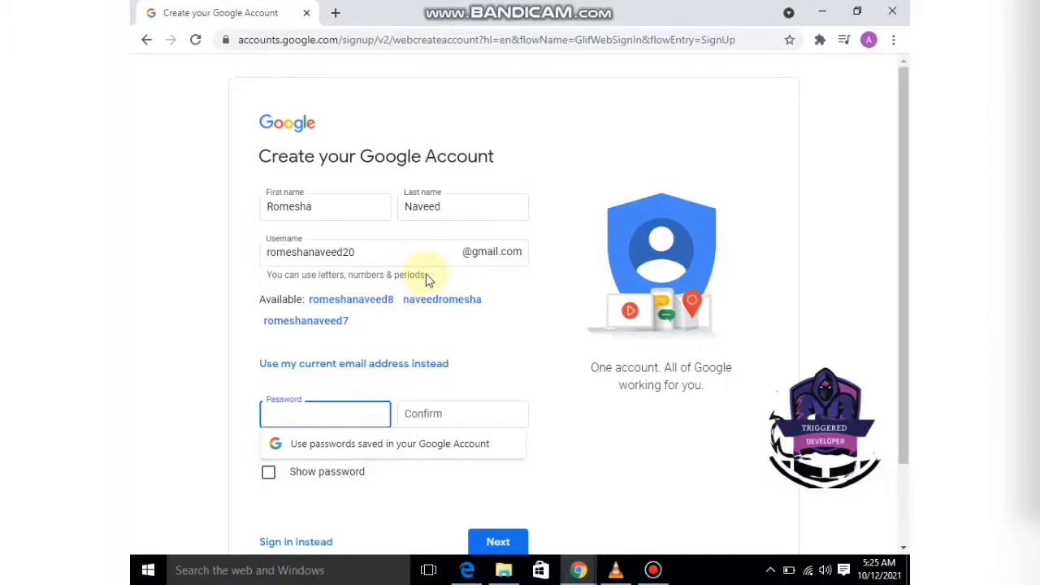
# Enter the account password in the Password field and again in the Confirm field.
pyautogui.click(345, 415)
pyautogui.write('•••')
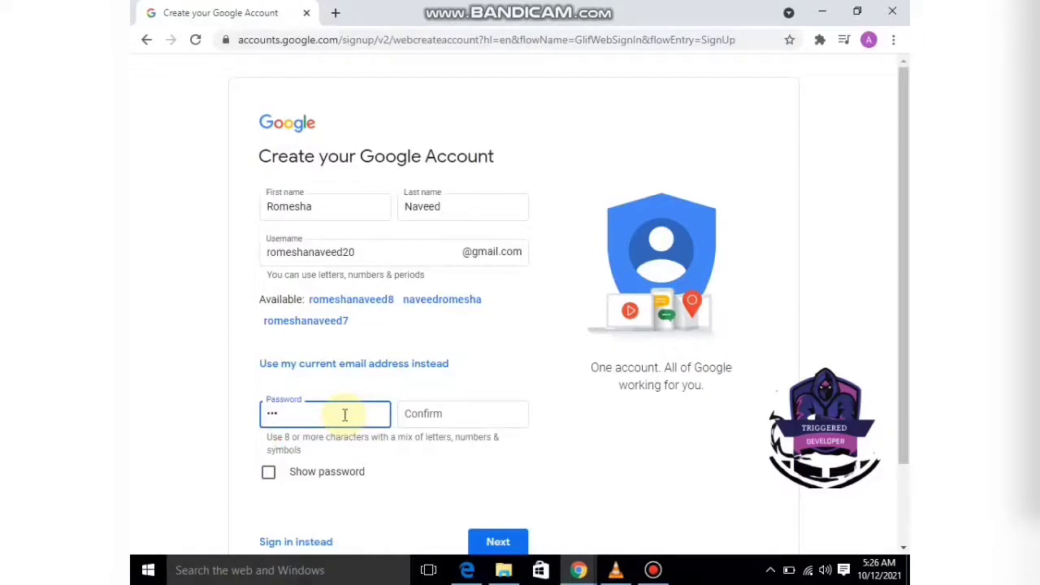
pyautogui.press('BackSpace')
pyautogui.press('BackSpace')
pyautogui.press('BackSpace')
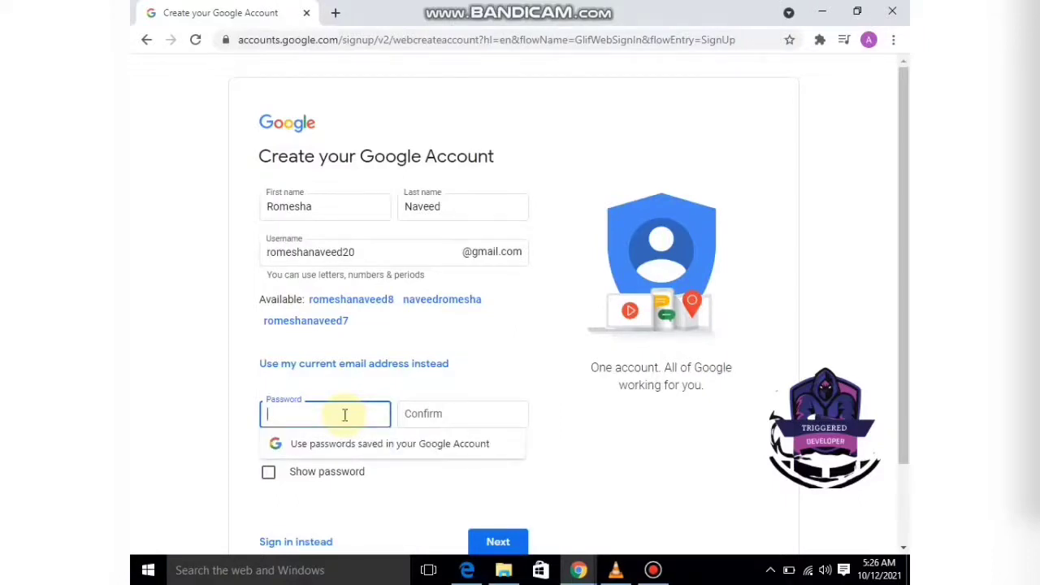
pyautogui.write('•••••')
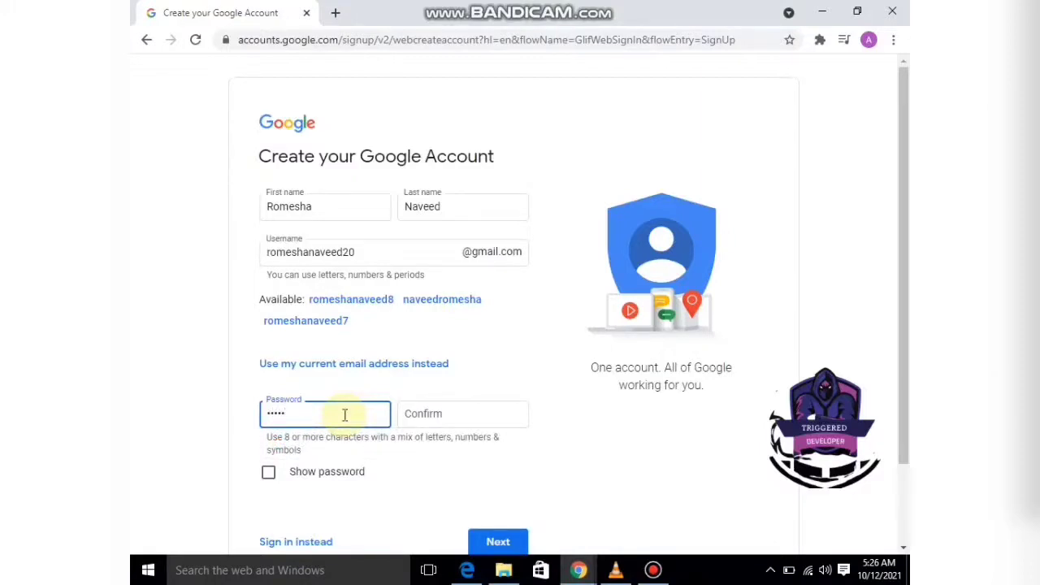
pyautogui.write('•••••')
pyautogui.click(440, 413)
pyautogui.write('•••••')
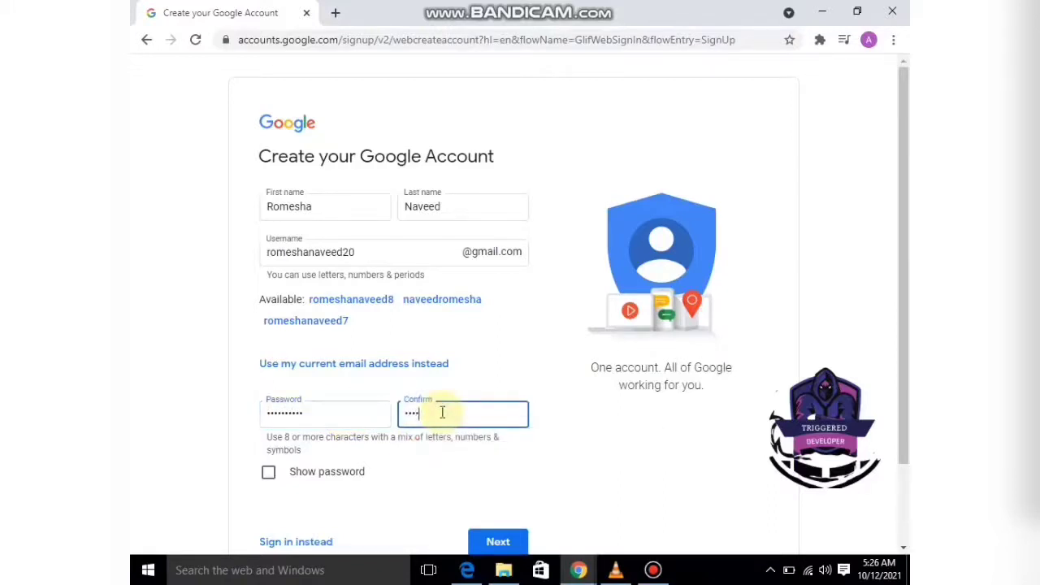
pyautogui.write('•••••')
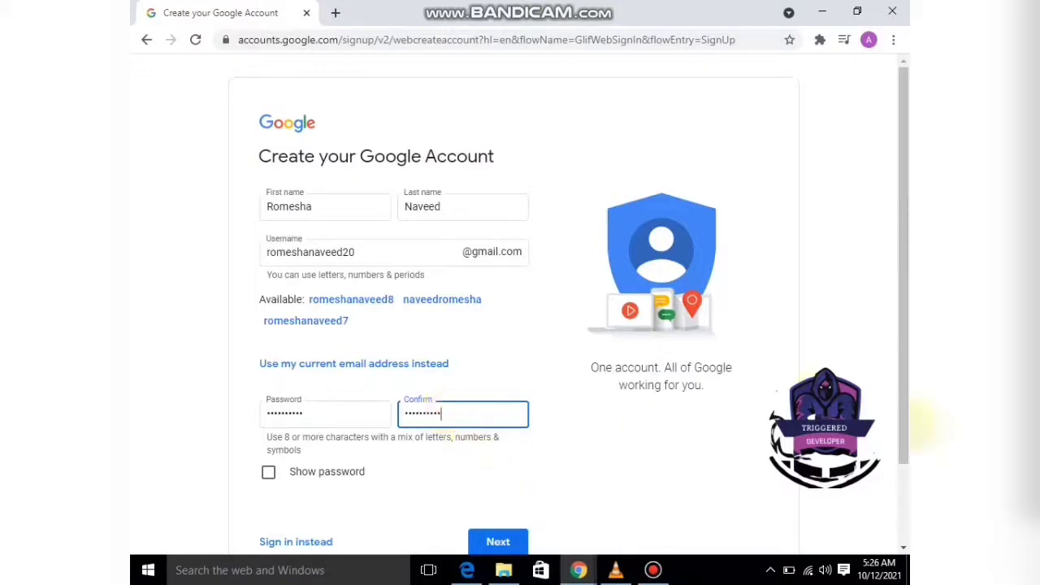
pyautogui.scroll(-1, 908, 367)
pyautogui.scroll(-1, 908, 367)
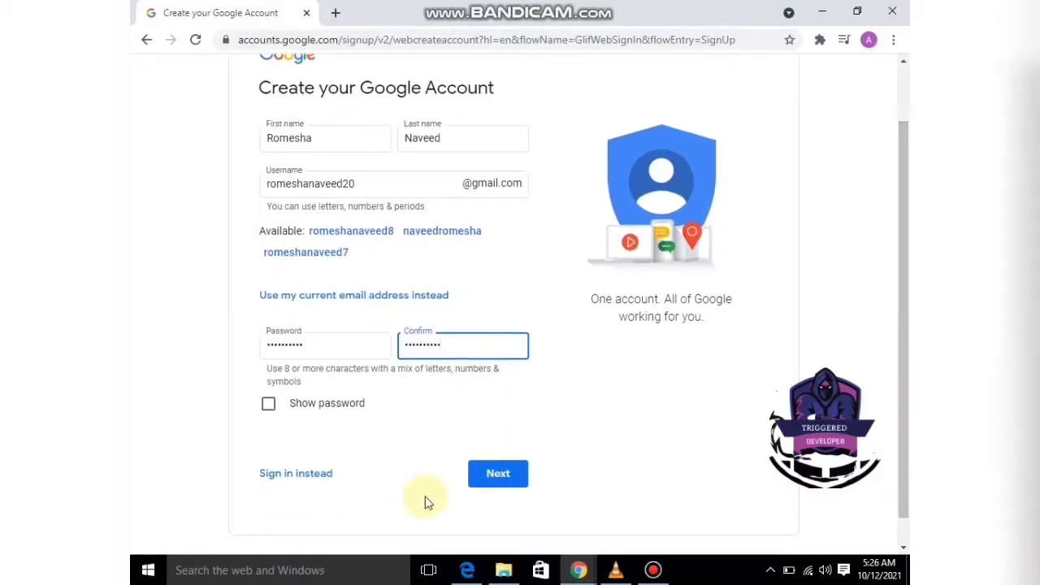
# Submit the name, username and password form, then select the optional Phone number field.
pyautogui.click(493, 481)
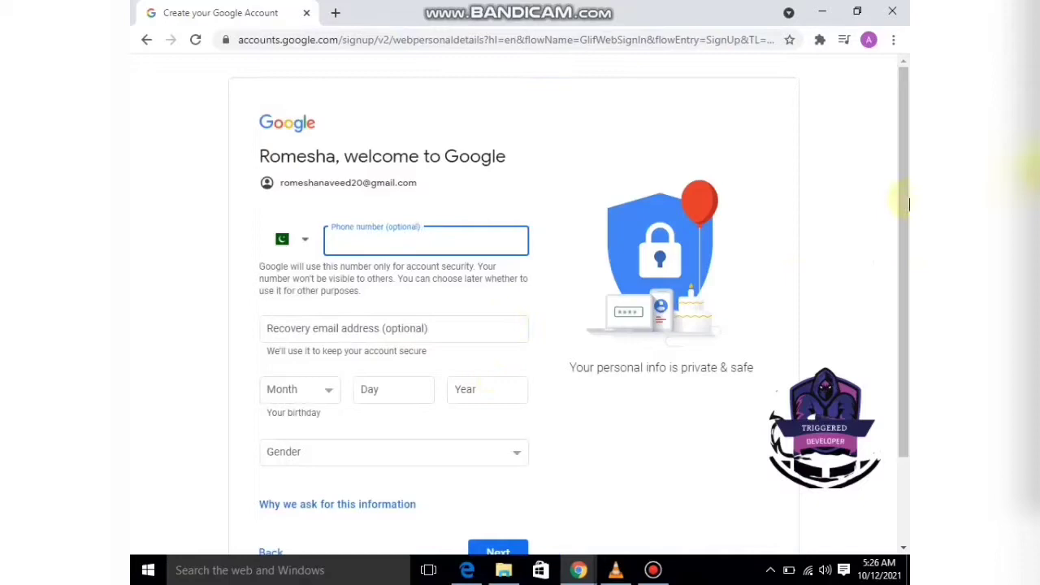
pyautogui.moveTo(899, 182); pyautogui.dragTo(895, 203)
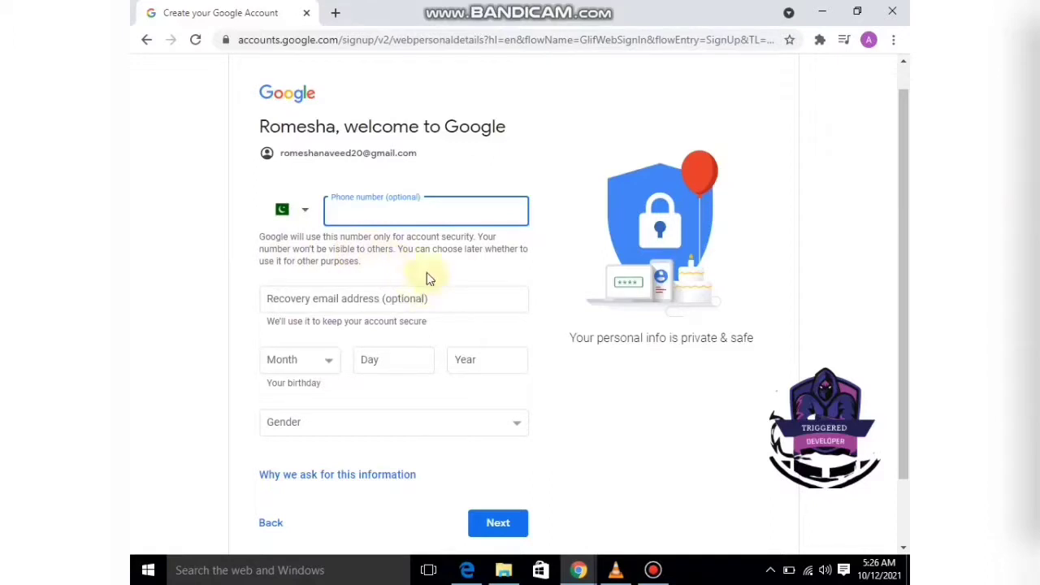
pyautogui.tripleClick(417, 197)
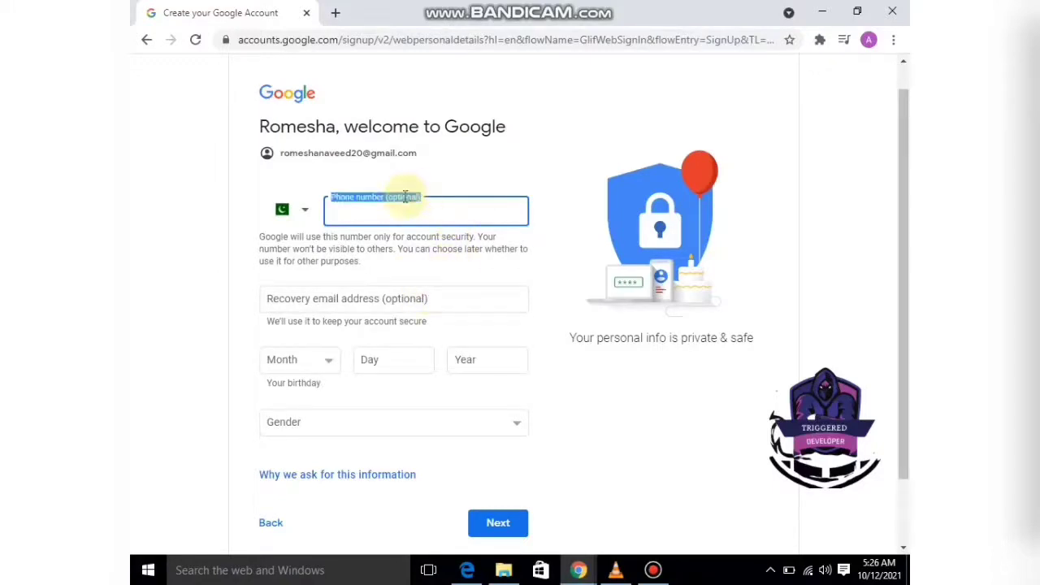
pyautogui.click(405, 196)
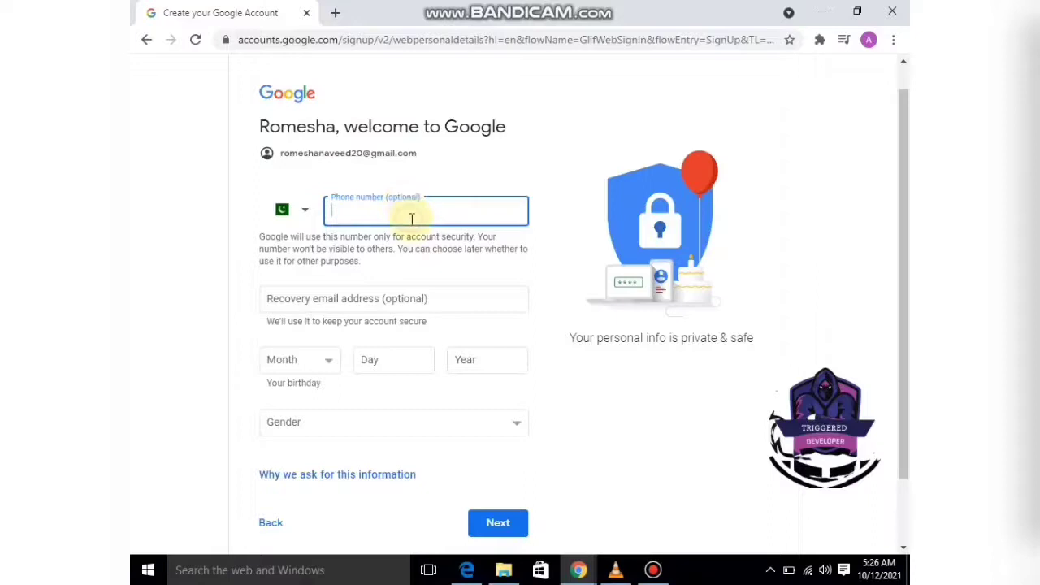
pyautogui.moveTo(903, 228); pyautogui.dragTo(908, 258)
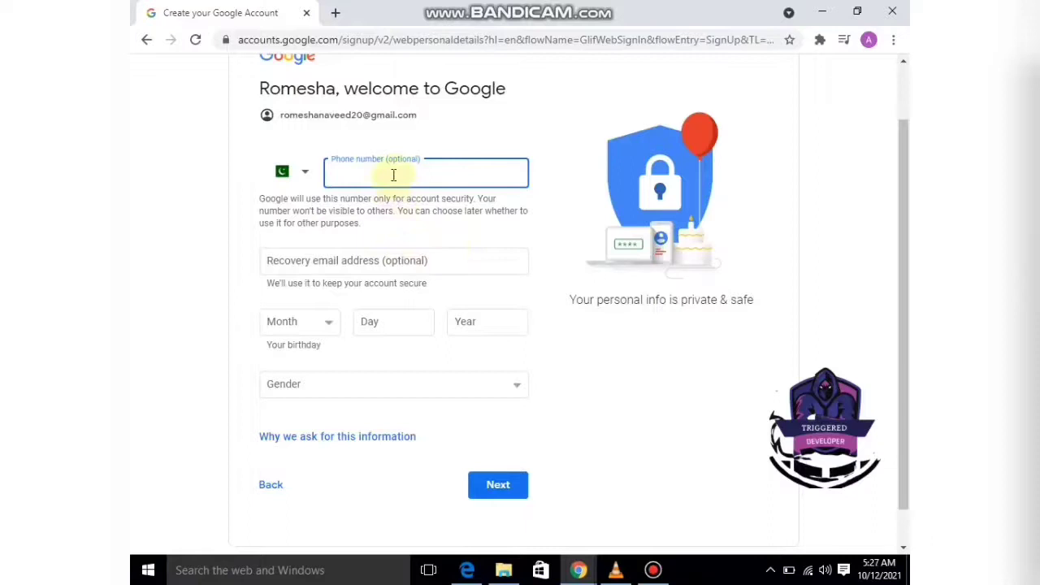
# Select the recovery email field, then set the birth month to April, correcting an initial March.
pyautogui.click(386, 258)
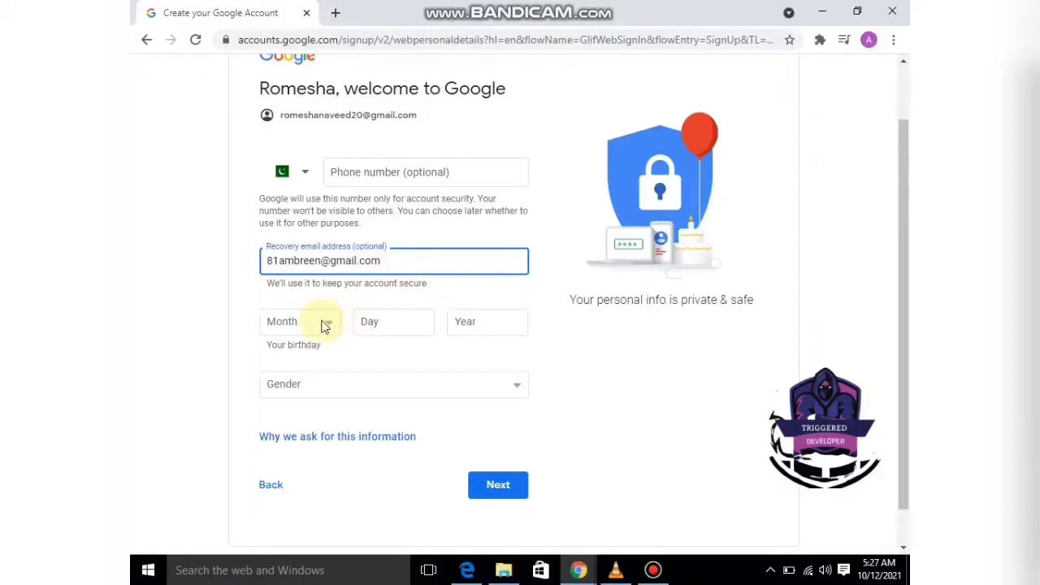
pyautogui.click(324, 325)
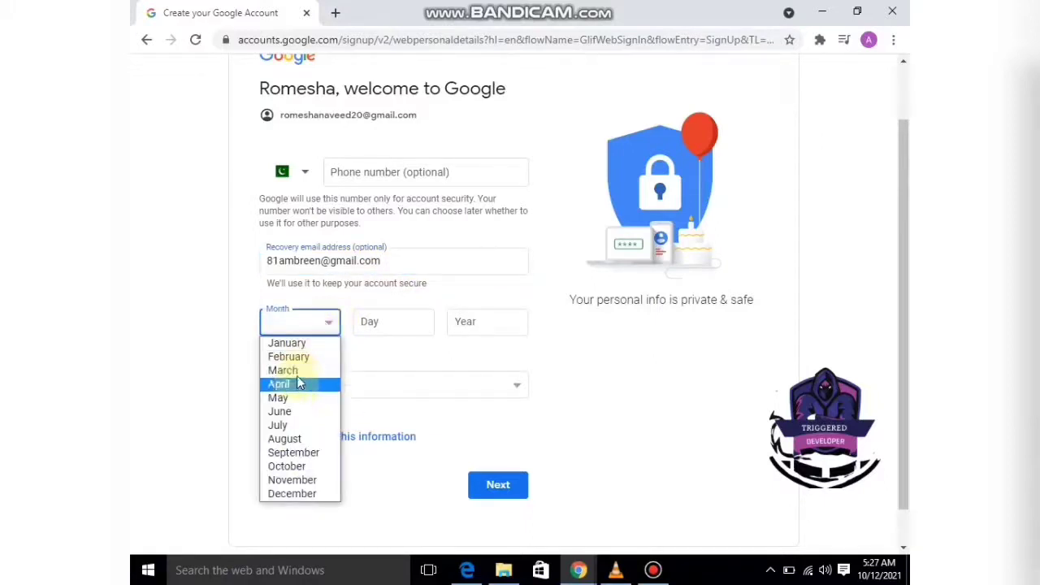
pyautogui.click(296, 372)
pyautogui.click(311, 329)
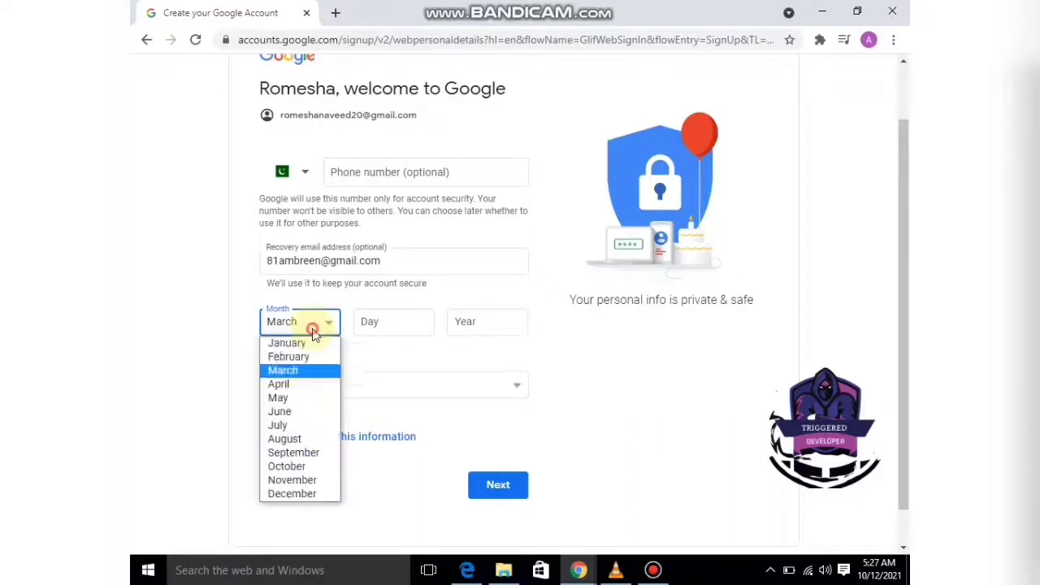
pyautogui.click(297, 386)
# Enter birth day 20 and year 1994, and choose Female as the gender.
pyautogui.click(388, 326)
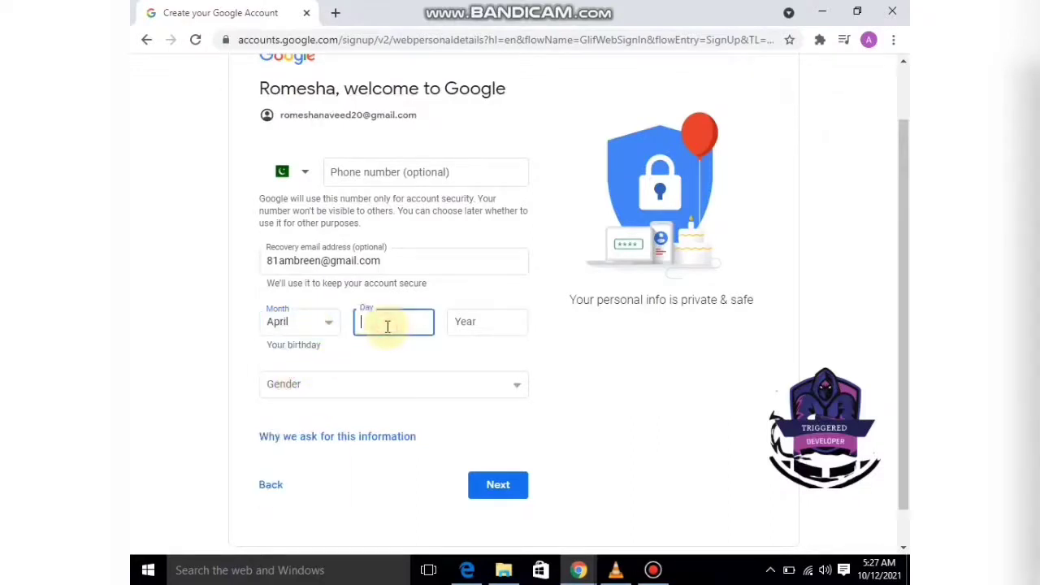
pyautogui.write('20')
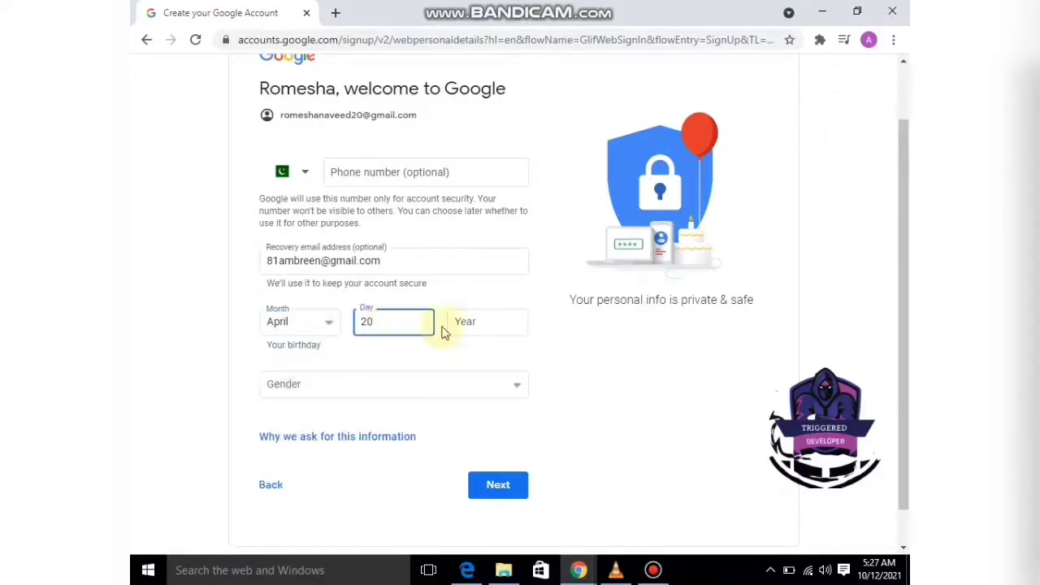
pyautogui.click(474, 321)
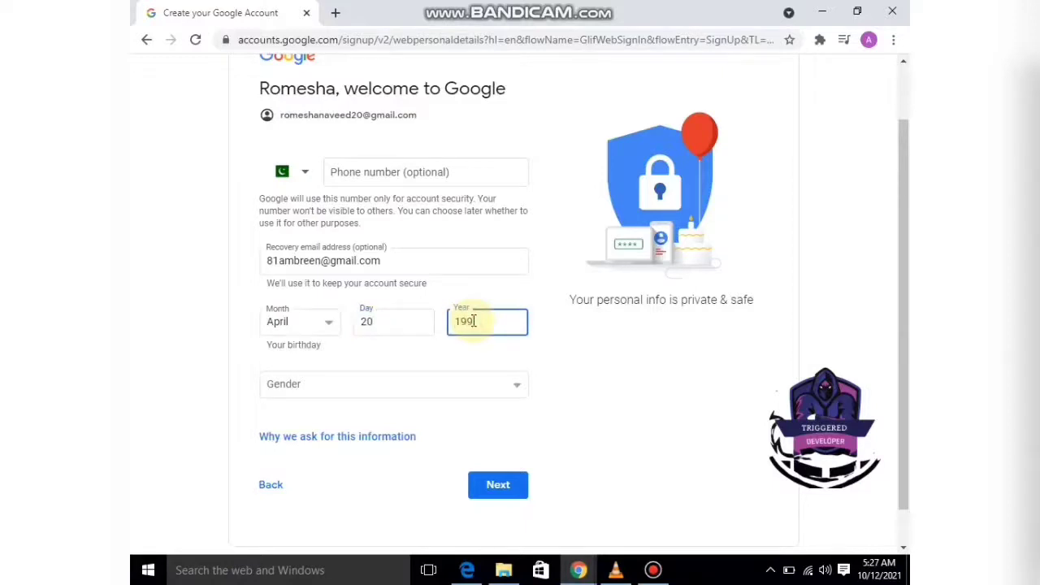
pyautogui.click(473, 388)
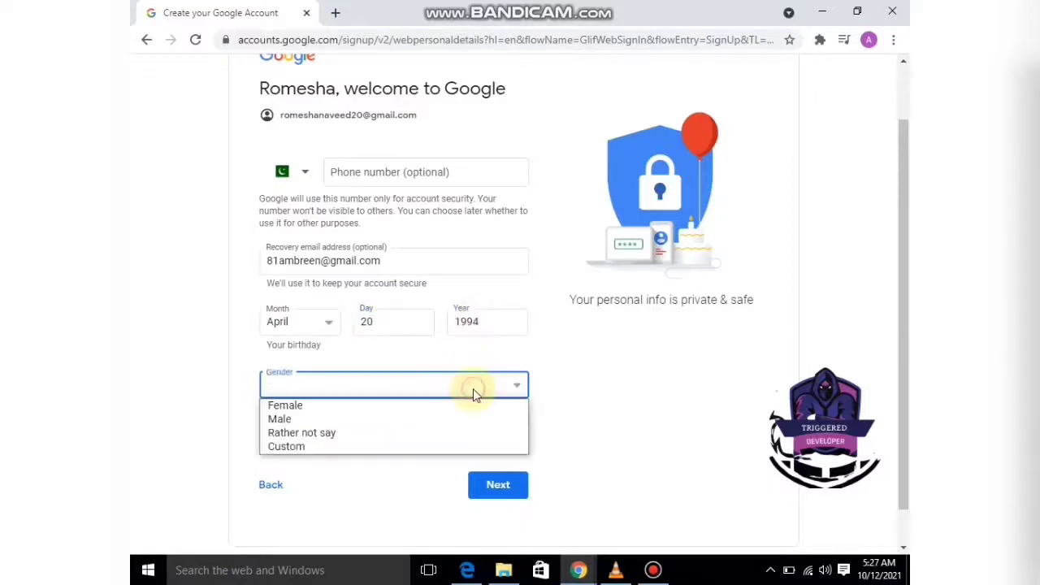
pyautogui.click(448, 410)
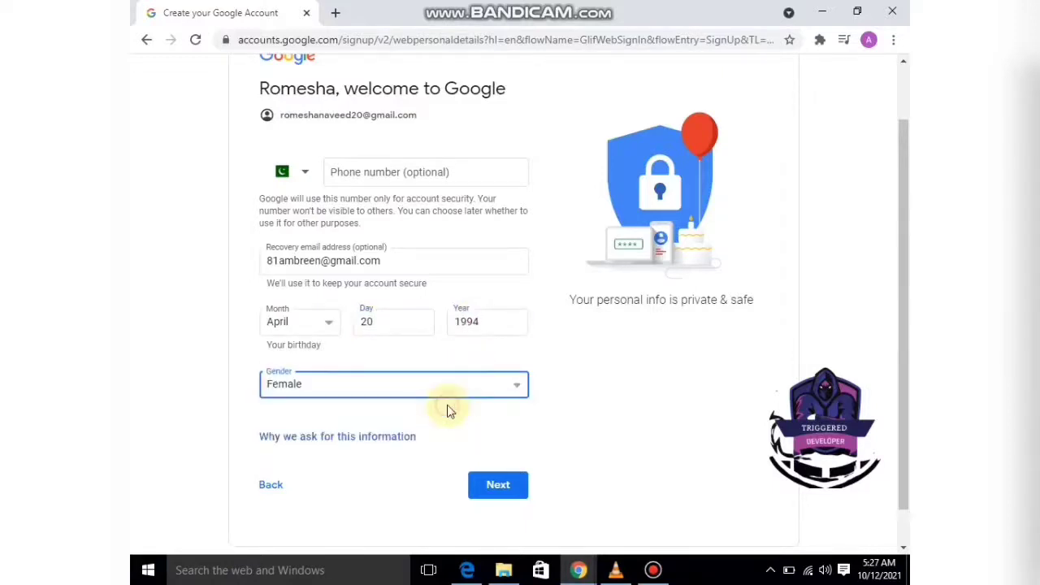
# Submit the birthday and gender, then accept the Privacy and Terms with I agree.
pyautogui.click(496, 488)
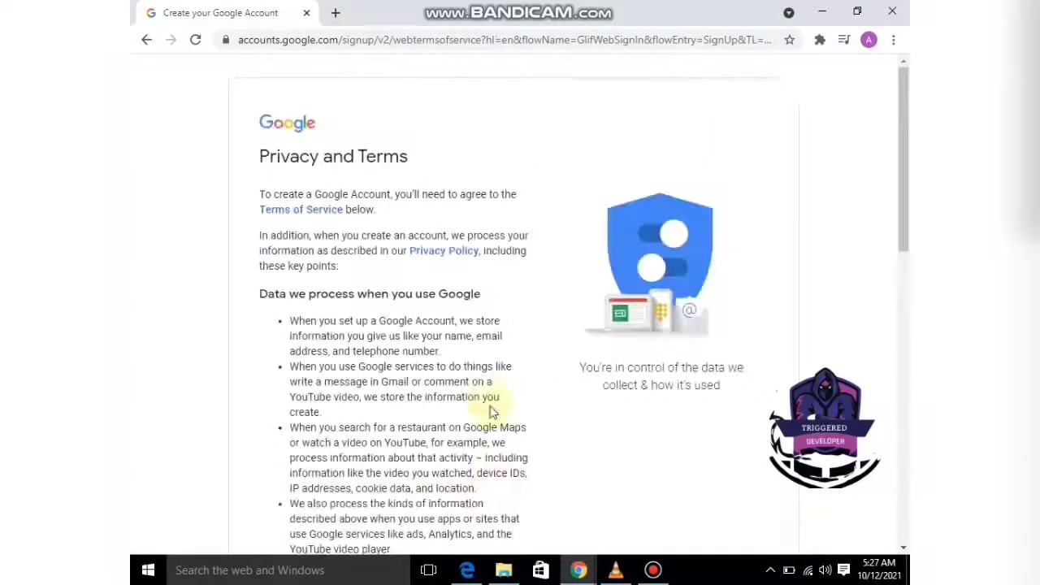
pyautogui.moveTo(900, 198); pyautogui.dragTo(908, 492)
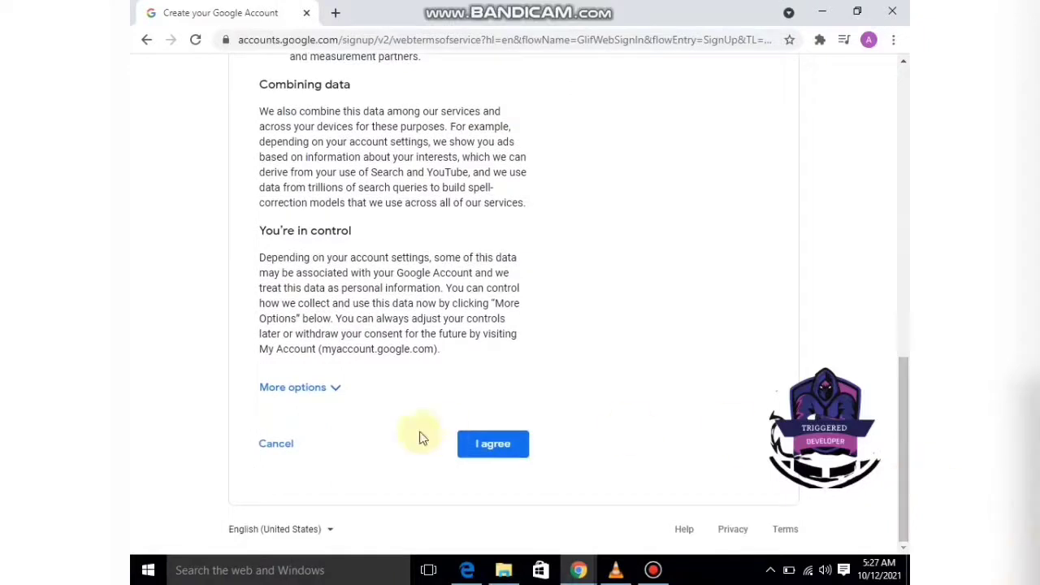
pyautogui.click(481, 462)
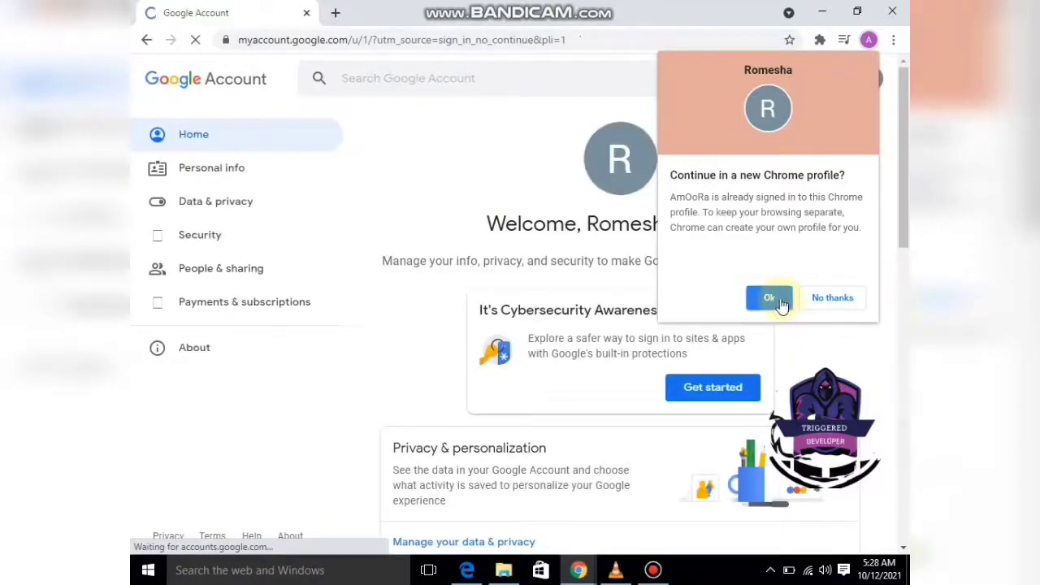
# Continue in a new Chrome profile and dismiss the customisation prompt and Google apps list.
pyautogui.click(783, 302)
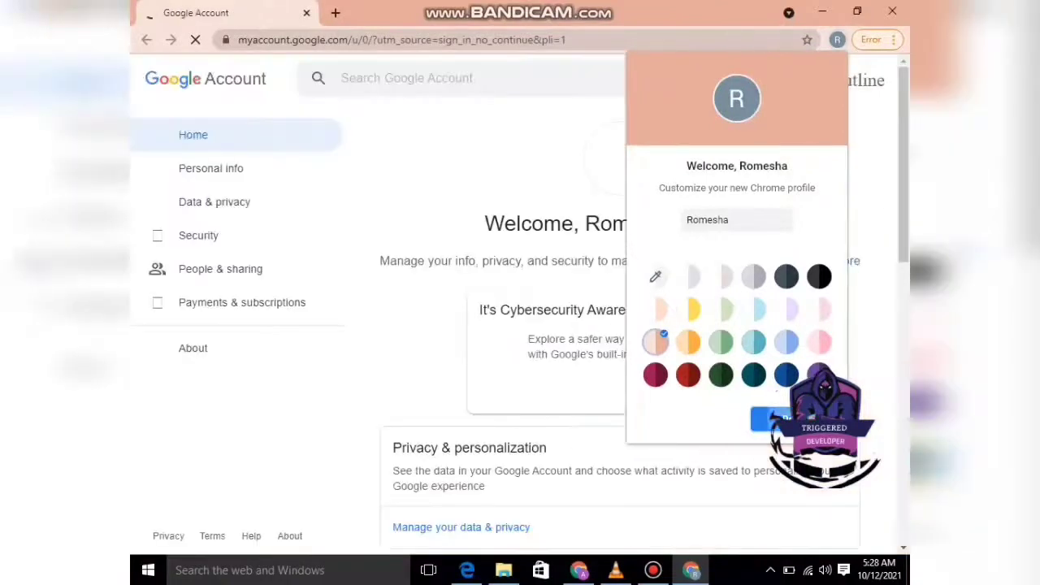
pyautogui.click(880, 146)
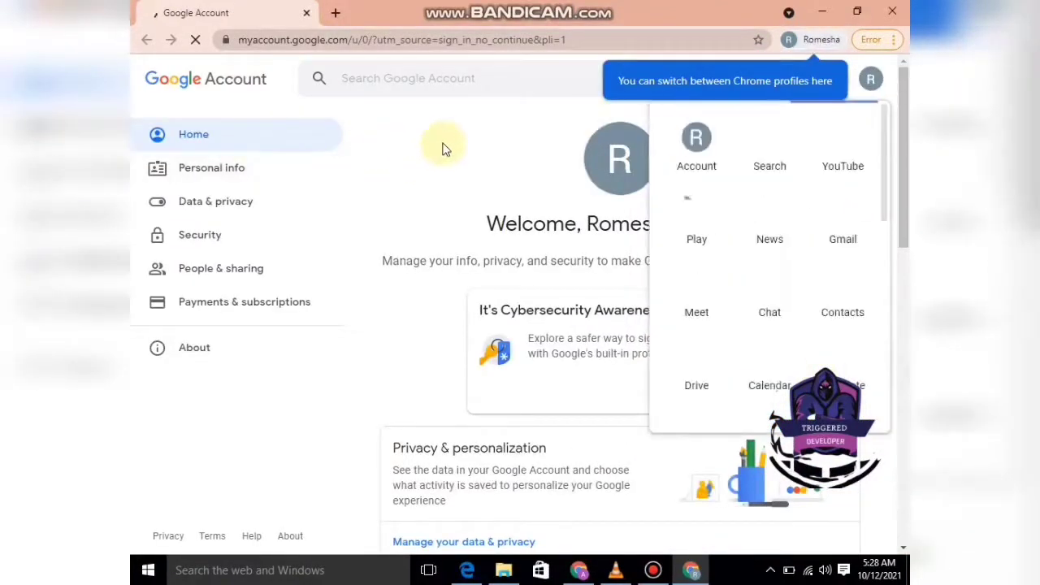
pyautogui.click(497, 142)
# Open Personal info and scroll through the basic, contact and preference details, then back up.
pyautogui.click(179, 167)
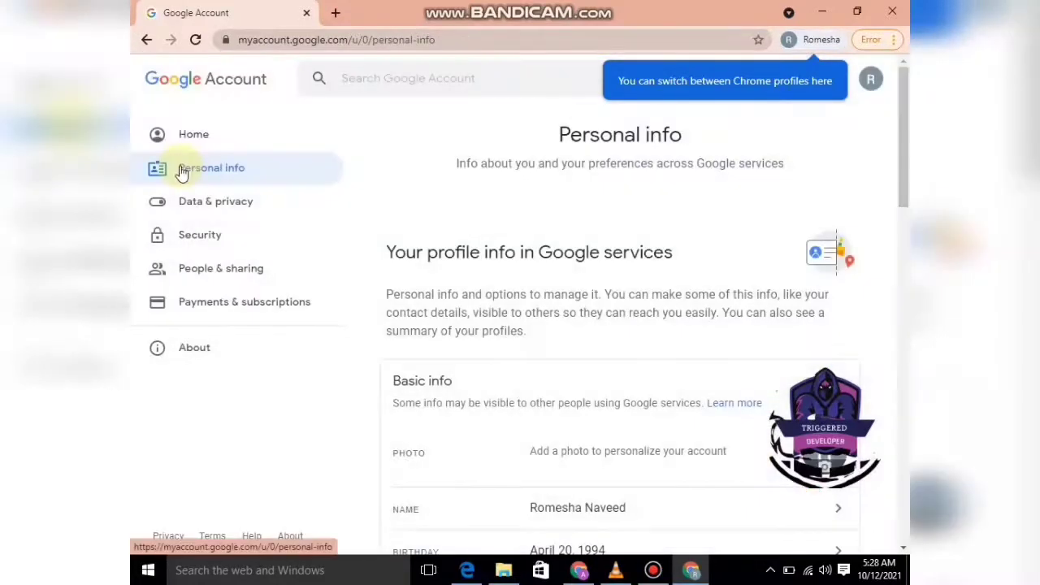
pyautogui.click(902, 159)
pyautogui.moveTo(902, 158); pyautogui.dragTo(903, 207)
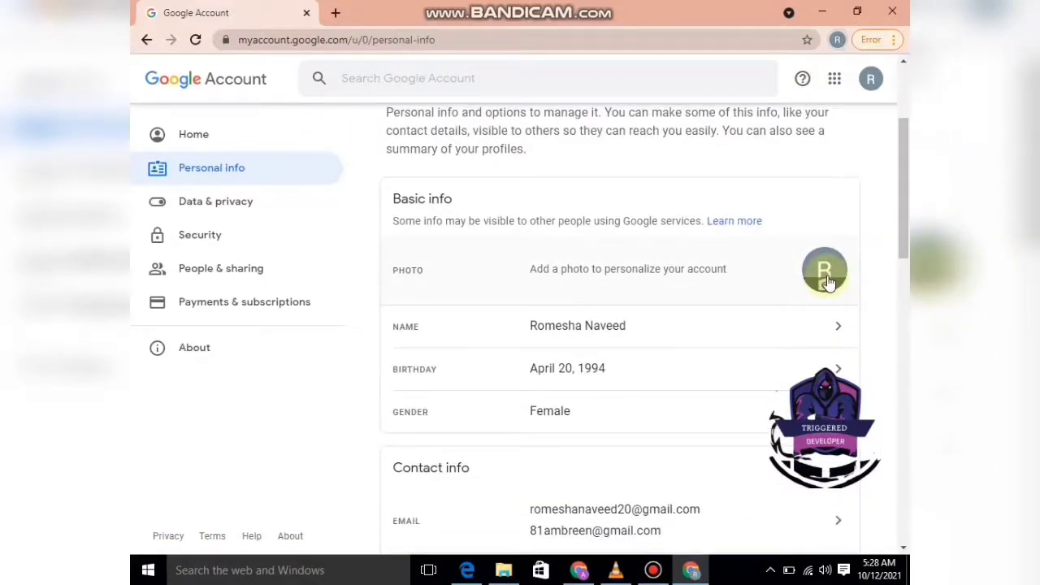
pyautogui.moveTo(905, 198); pyautogui.dragTo(908, 277)
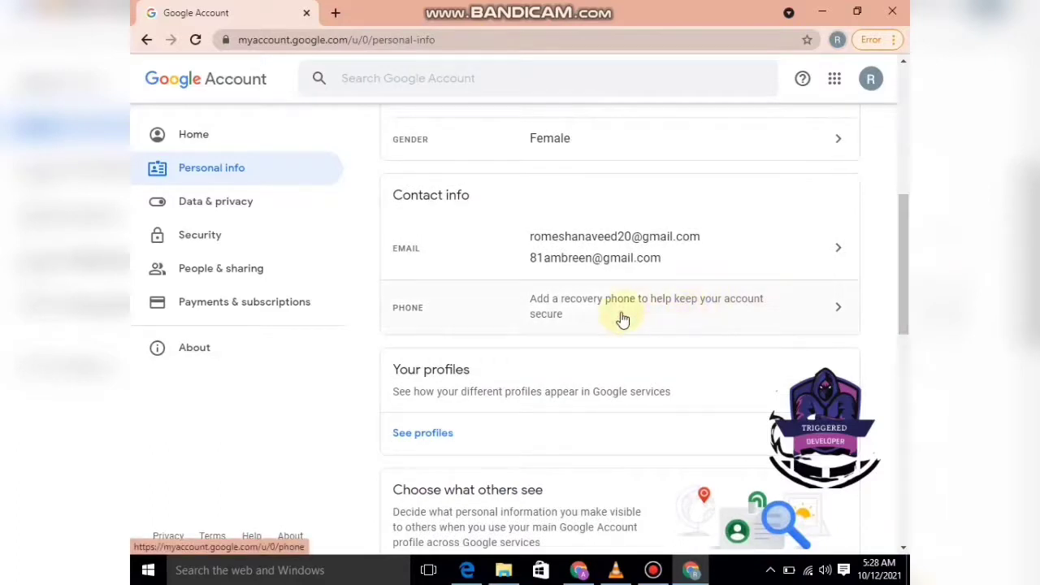
pyautogui.moveTo(900, 248); pyautogui.dragTo(909, 418)
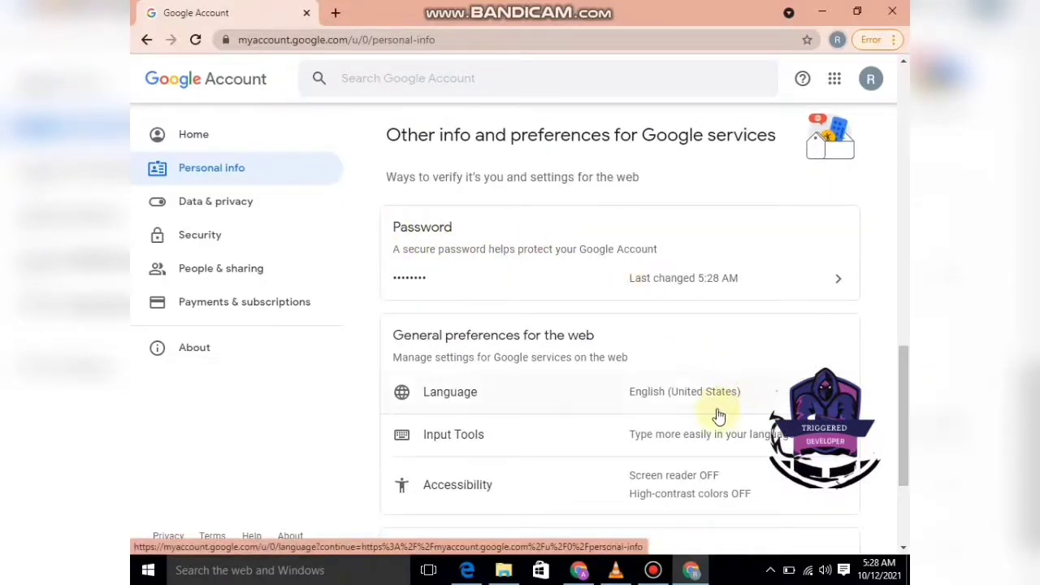
pyautogui.moveTo(908, 435); pyautogui.dragTo(909, 138)
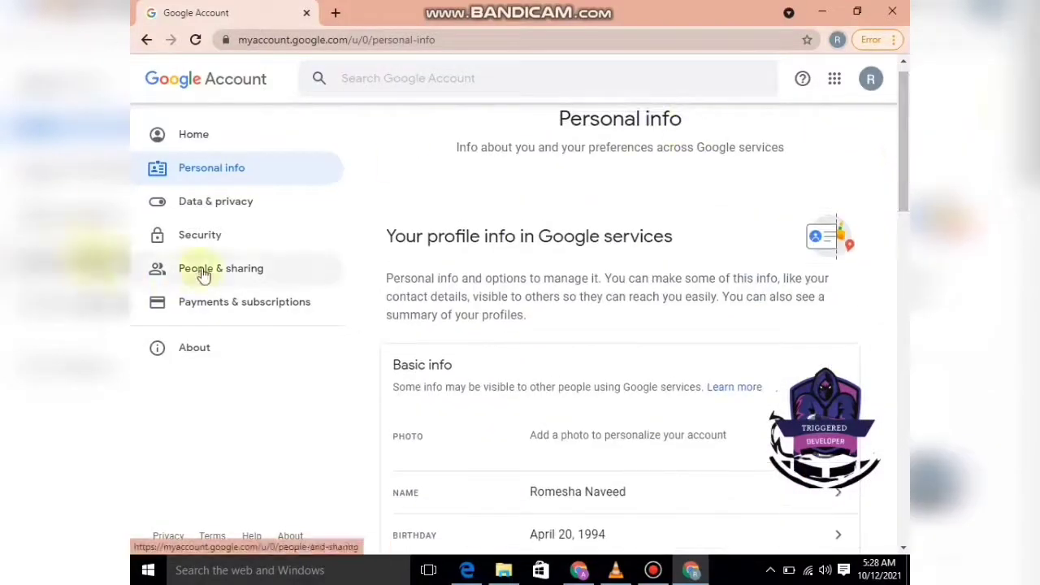
# In Data & privacy, choose Not now on the inactive-account plan suggestion, then show the Google apps grid.
pyautogui.click(214, 203)
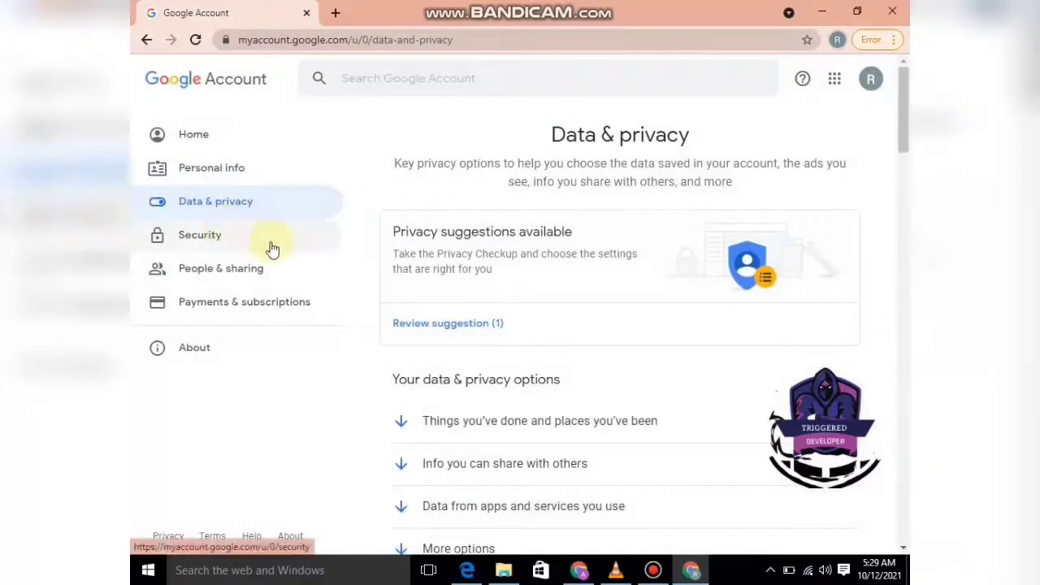
pyautogui.click(441, 325)
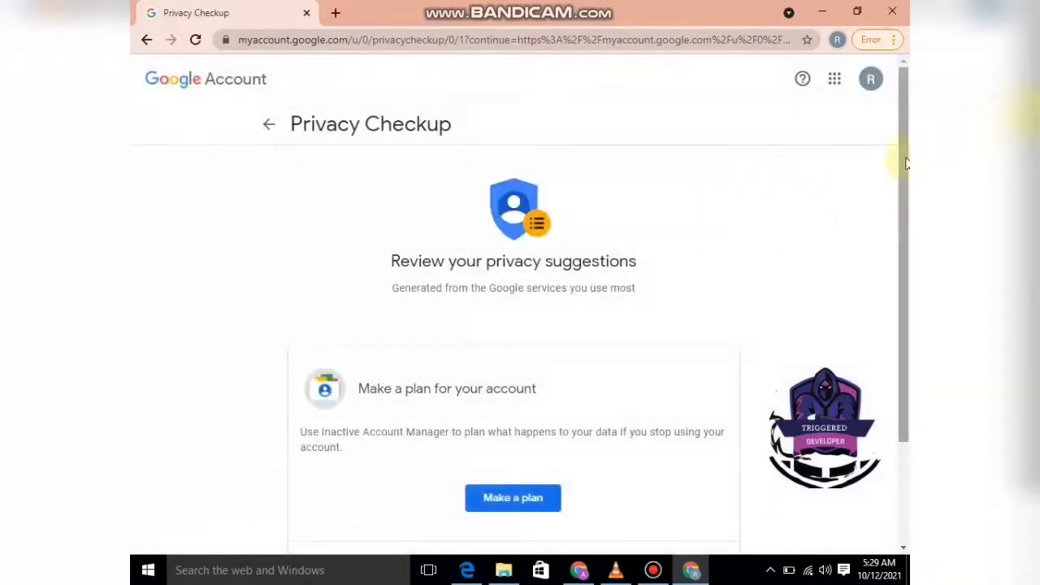
pyautogui.moveTo(906, 163); pyautogui.dragTo(903, 229)
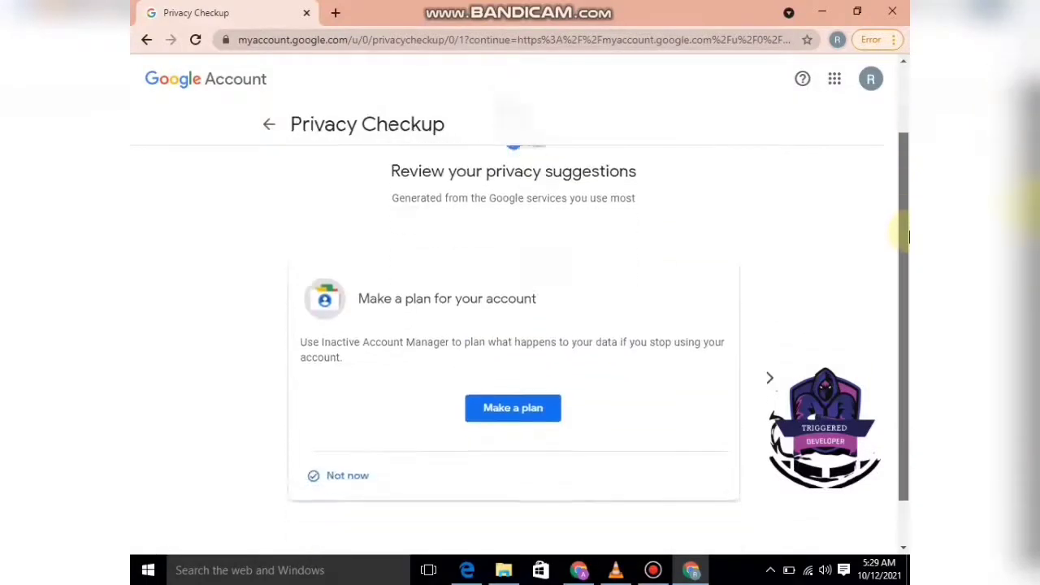
pyautogui.click(341, 421)
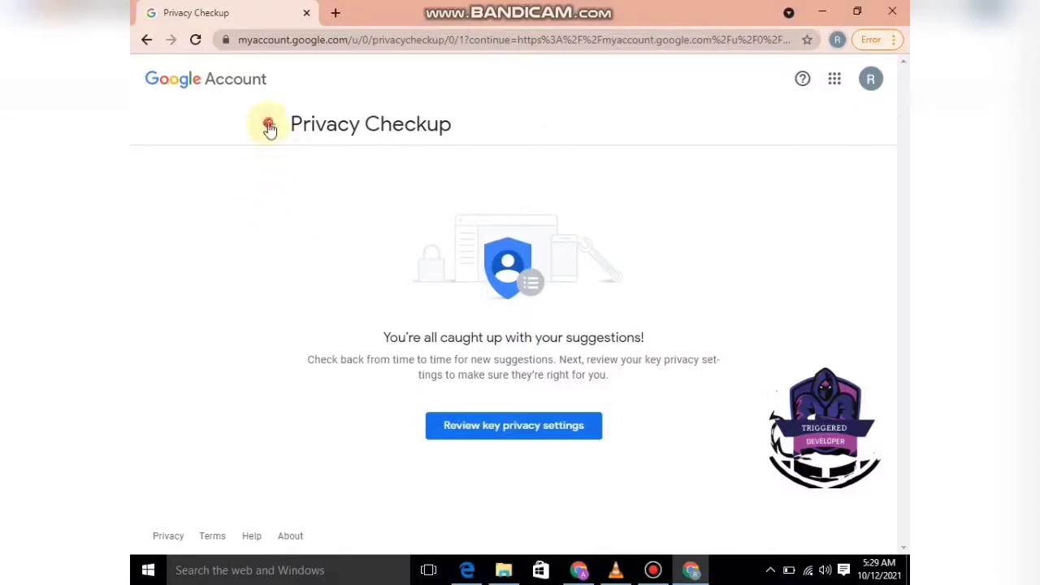
pyautogui.click(870, 85)
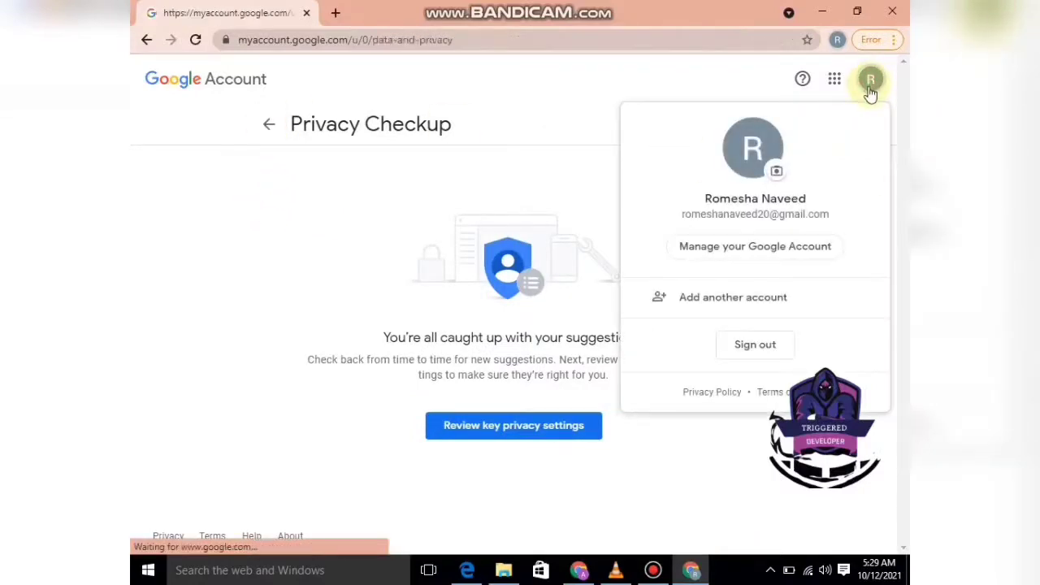
pyautogui.click(836, 82)
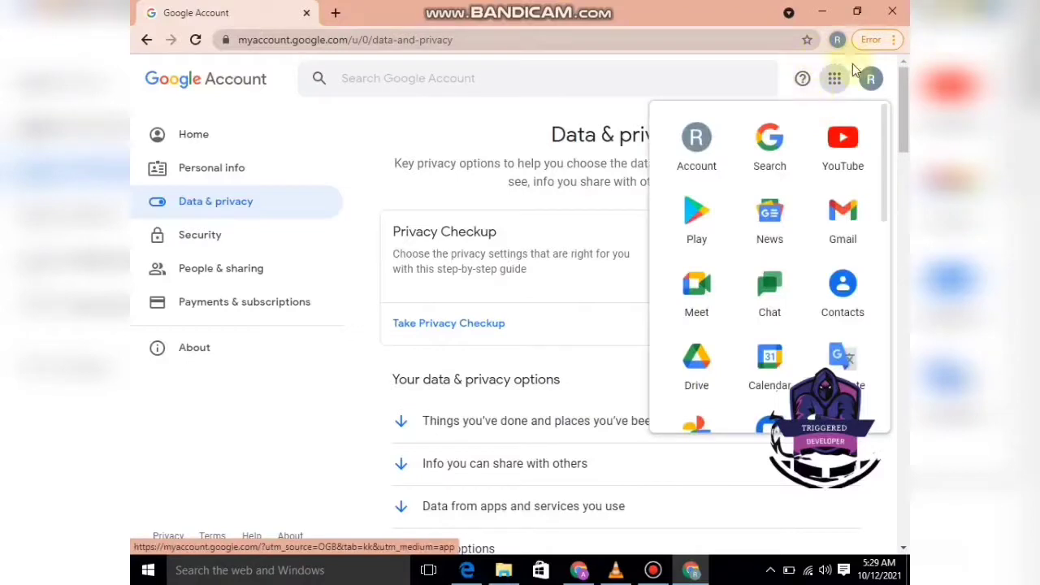
# Open Gmail for the new account and dismiss the Get started with Gmail card.
pyautogui.click(842, 216)
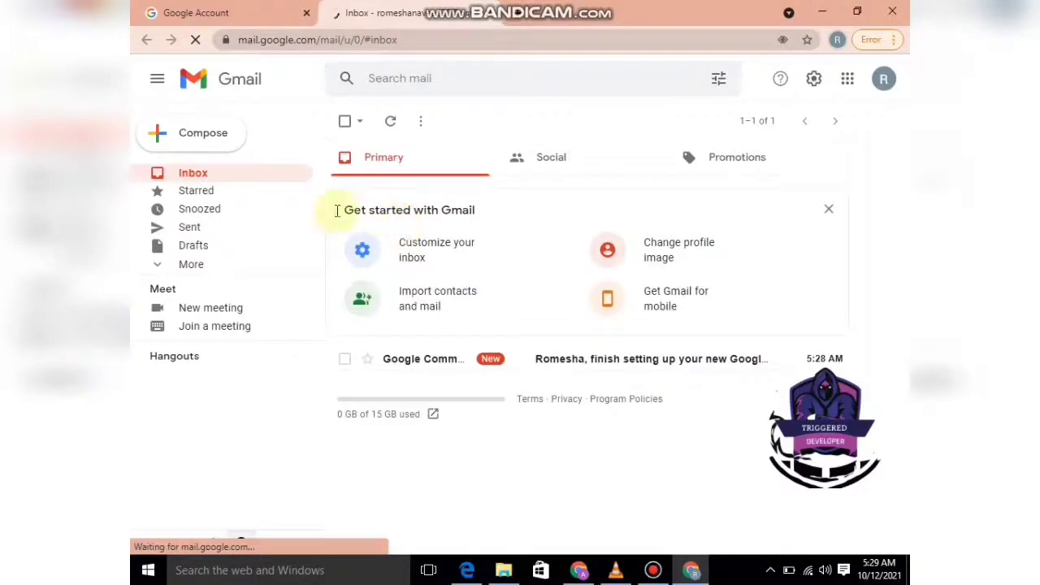
pyautogui.click(194, 174)
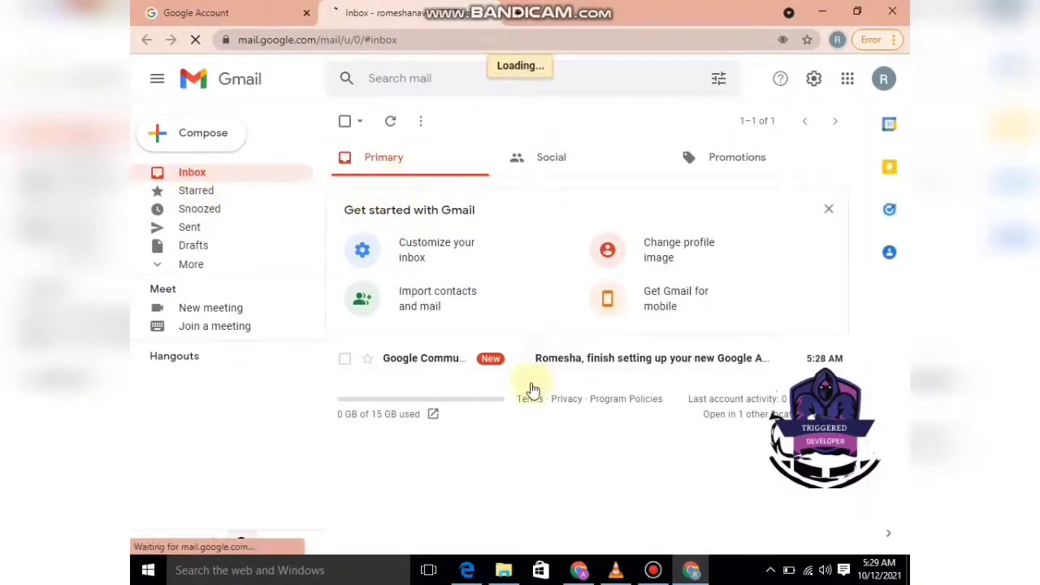
pyautogui.click(829, 208)
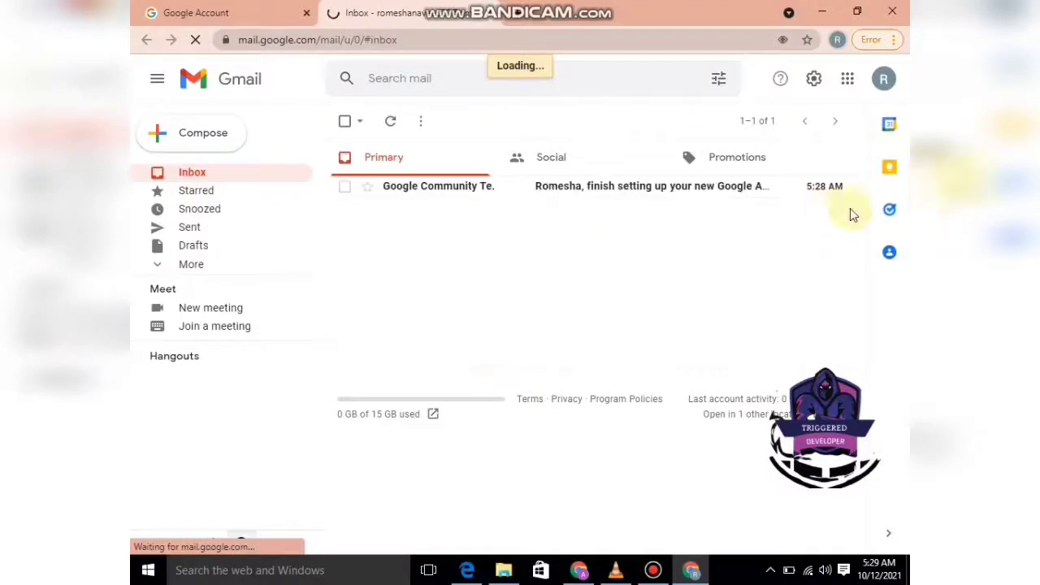
# Read the Google Community Team welcome email, then go back to the Inbox.
pyautogui.click(575, 195)
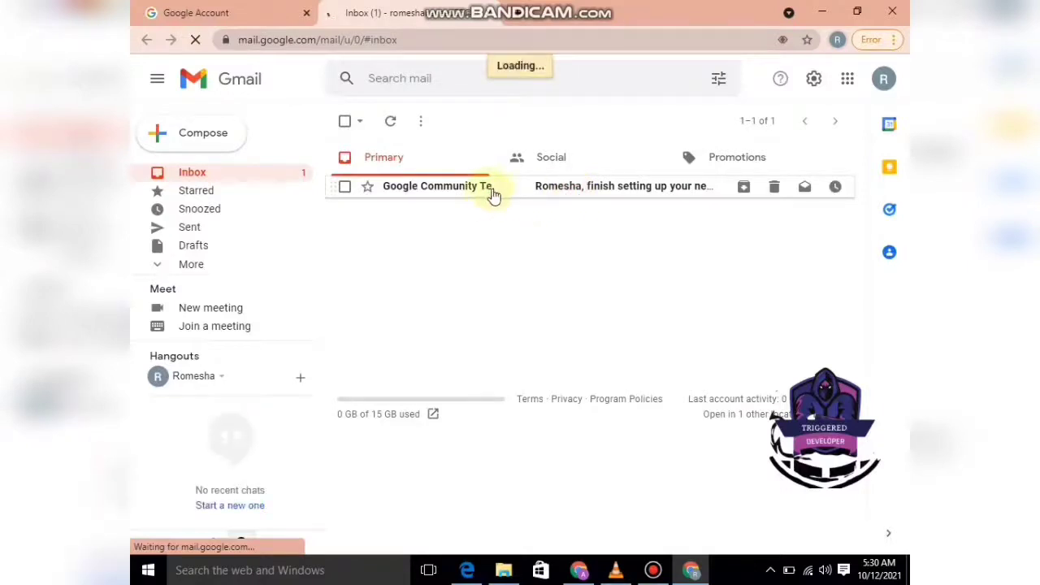
pyautogui.click(569, 198)
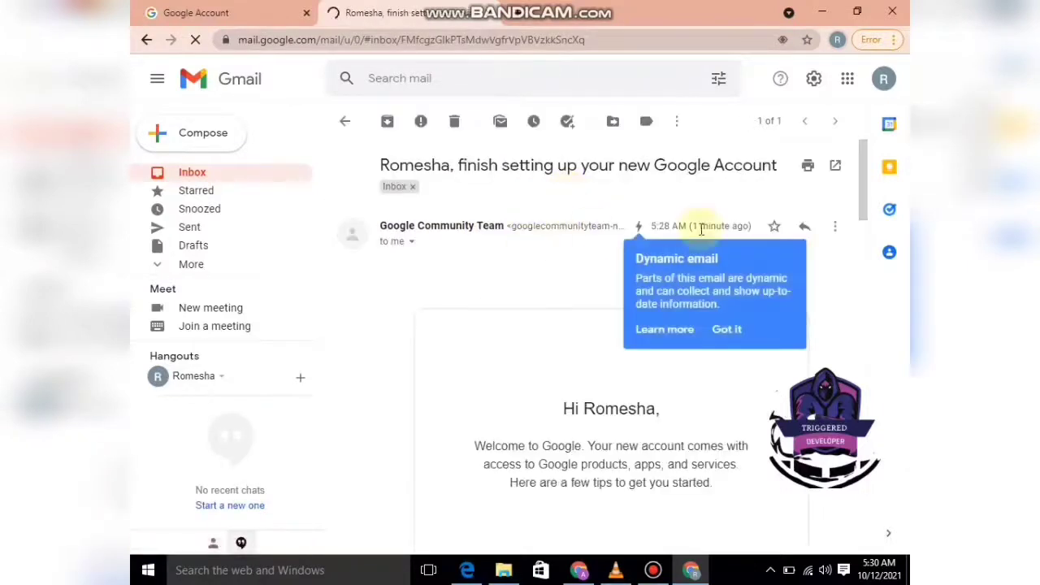
pyautogui.moveTo(866, 192); pyautogui.dragTo(867, 162)
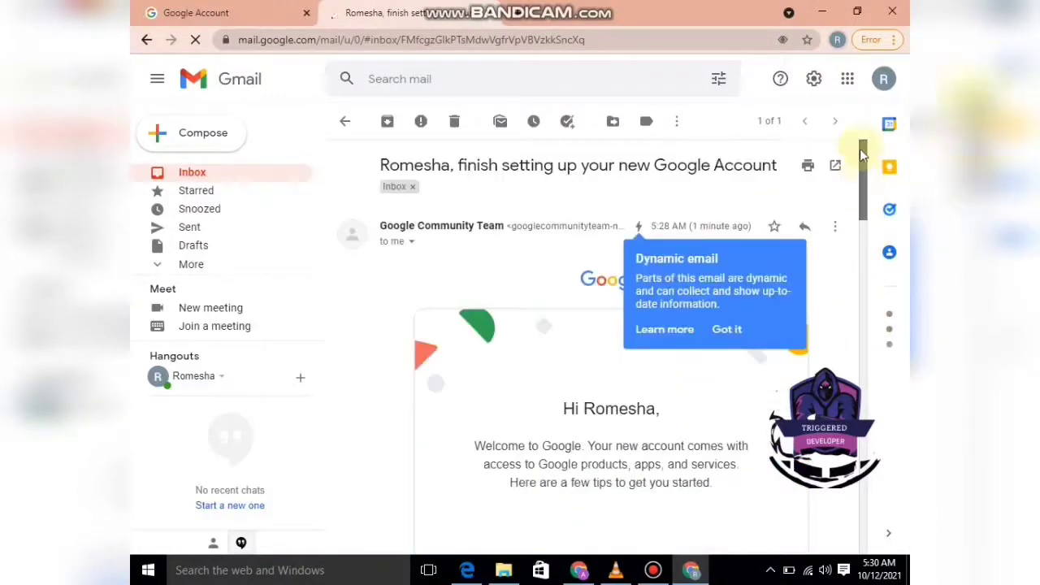
pyautogui.click(187, 175)
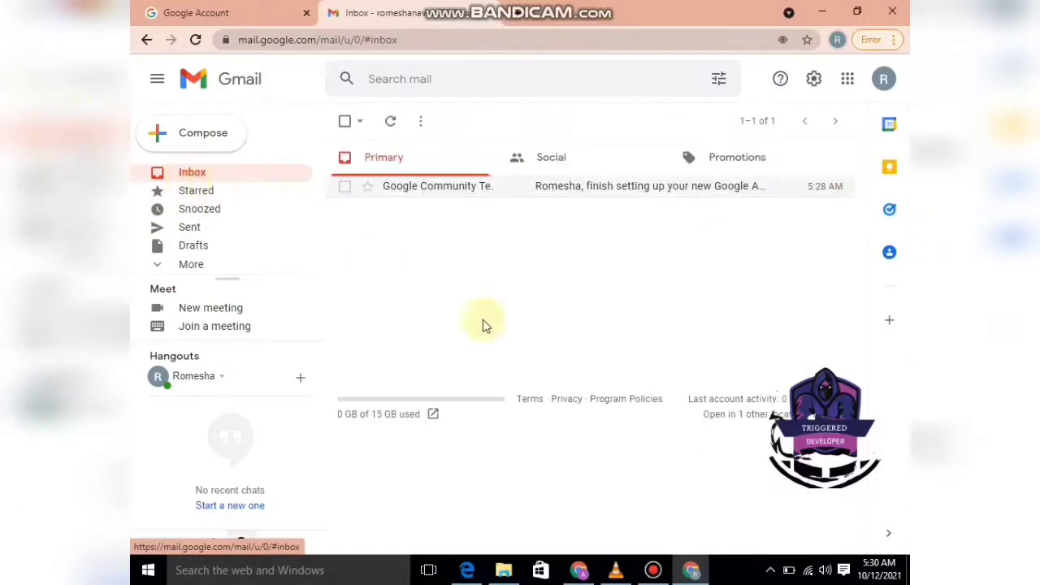